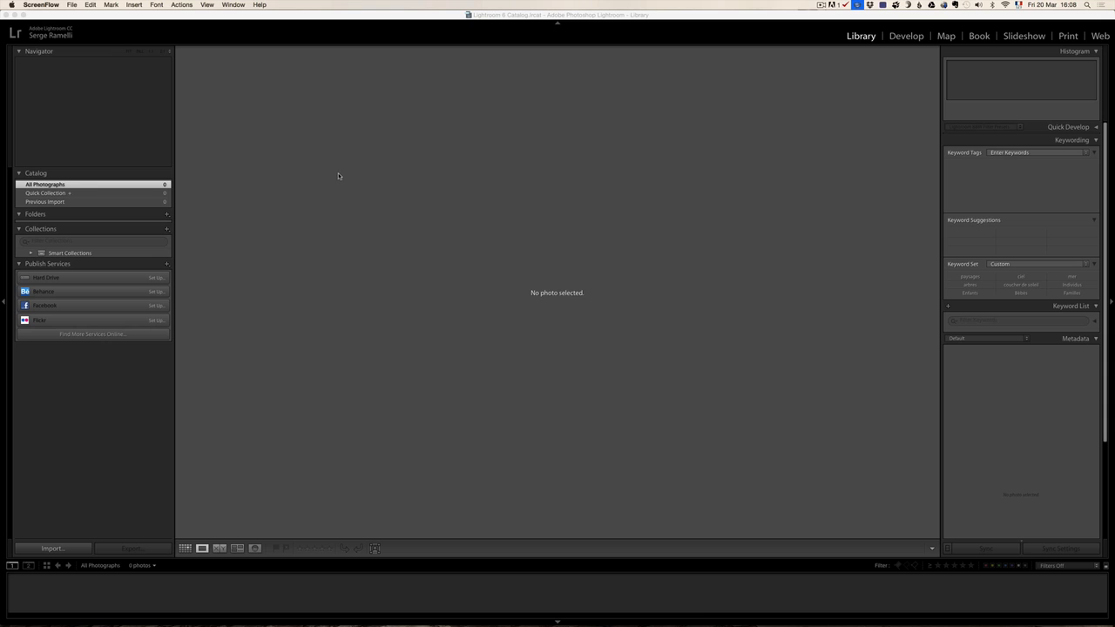
# Create a new catalog named Lightroom6Training in the Lightroom Catalogues folder under Photos LA TOTAL on the BB3 Raid drive
pyautogui.click(72, 4)
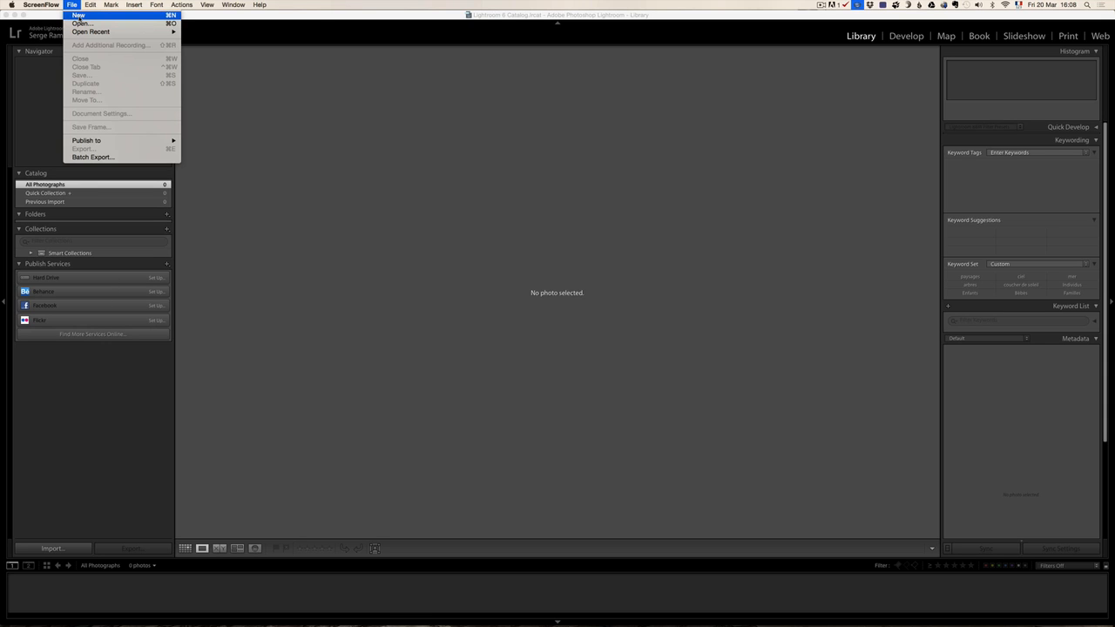
pyautogui.click(53, 67)
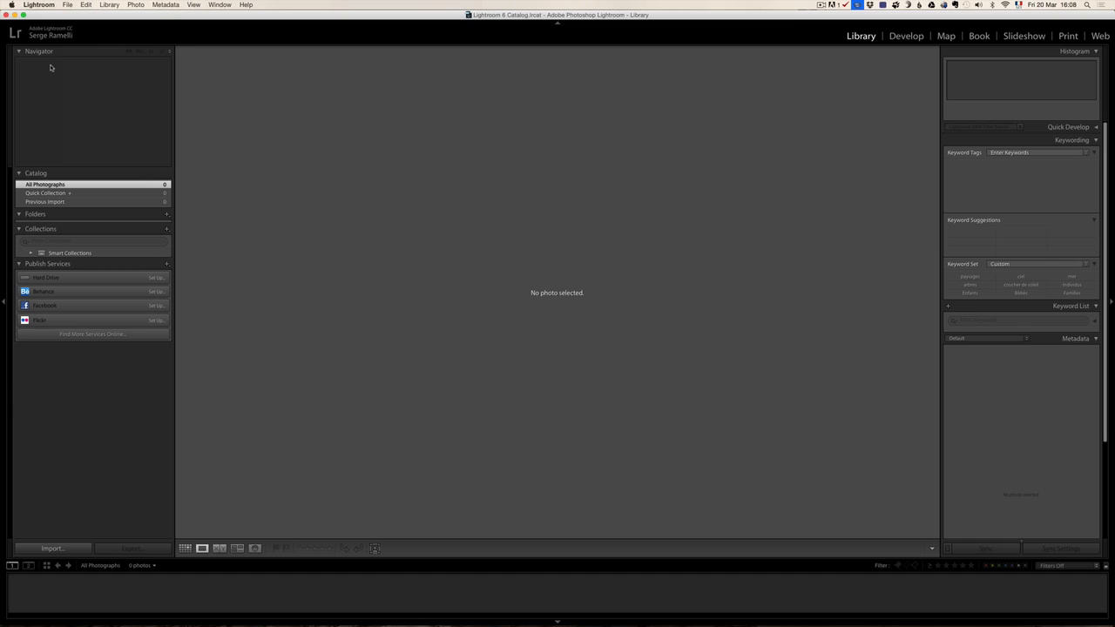
pyautogui.click(67, 5)
pyautogui.click(83, 15)
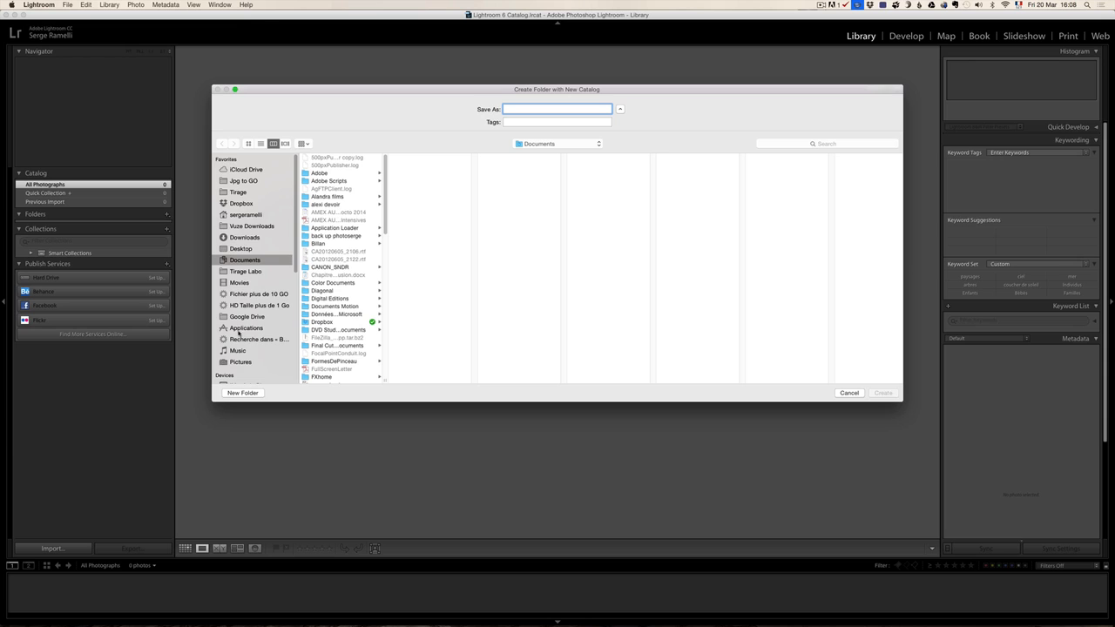
pyautogui.scroll(-5, 238, 332)
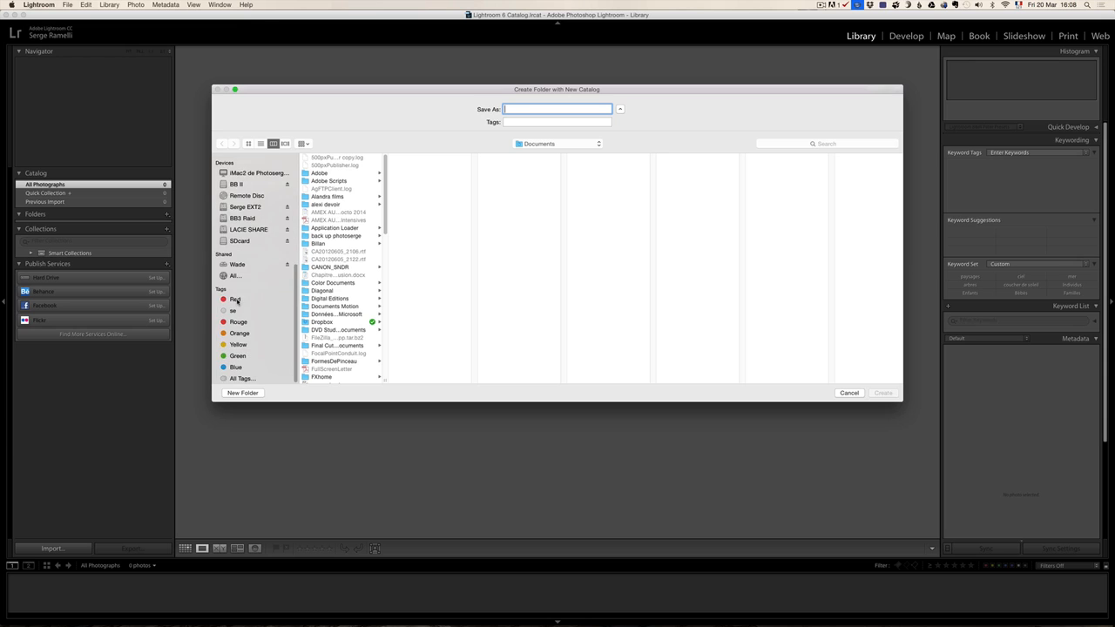
pyautogui.click(244, 217)
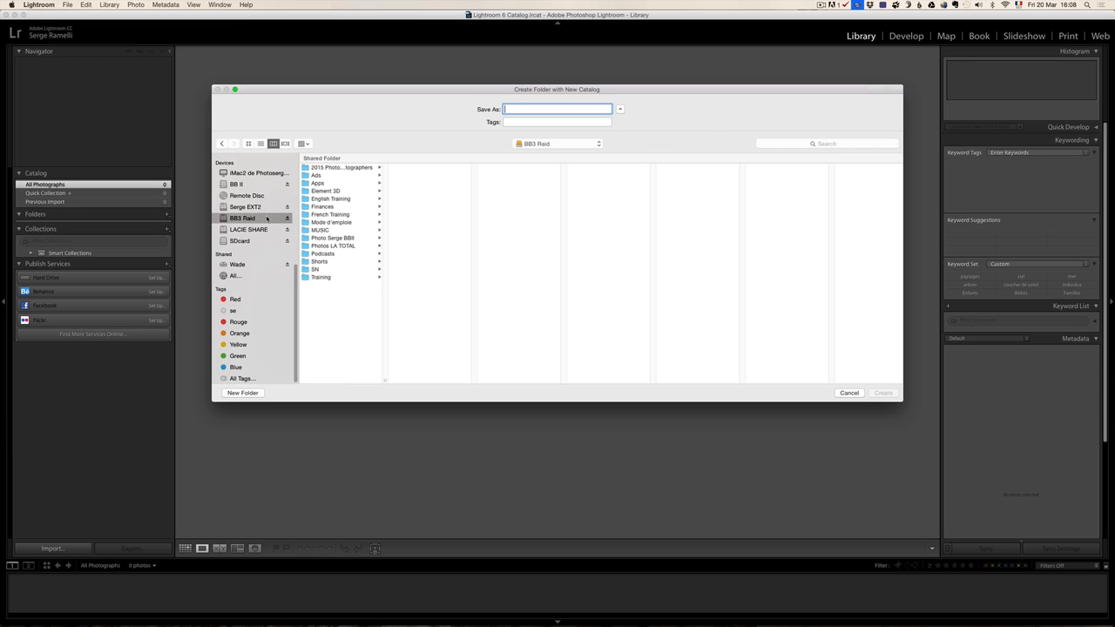
pyautogui.click(354, 247)
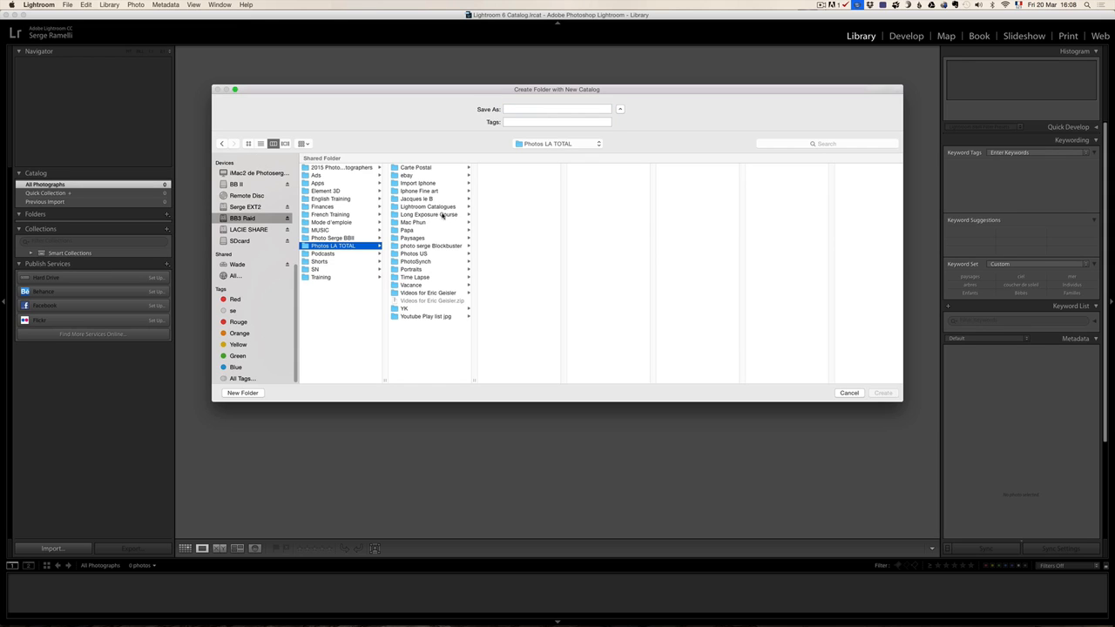
pyautogui.click(440, 207)
pyautogui.click(527, 109)
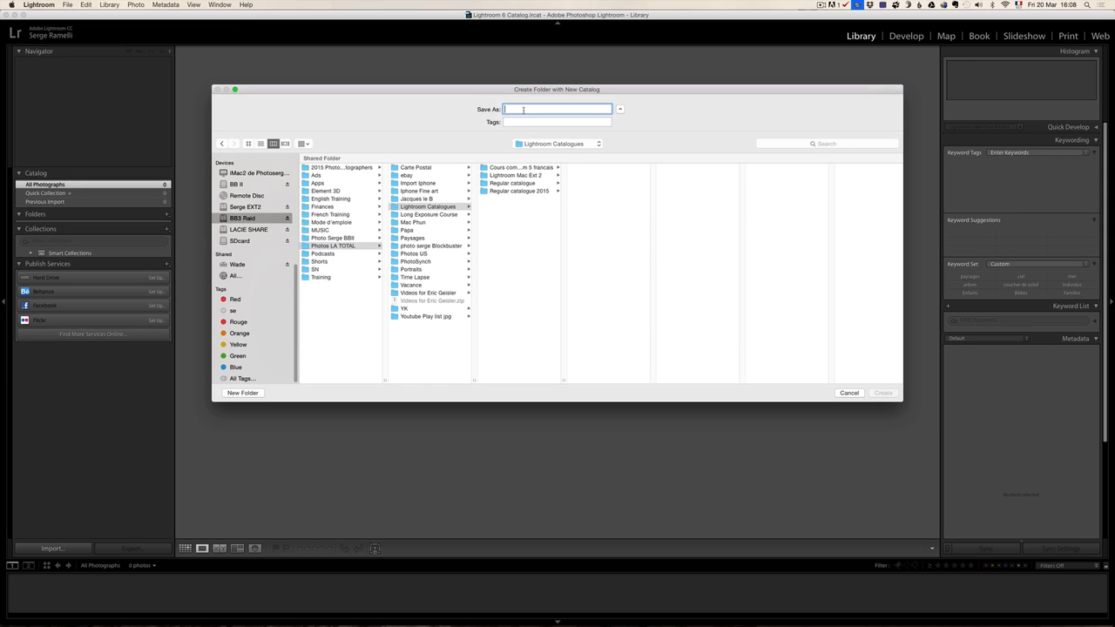
pyautogui.write('Lightroom6Training')
pyautogui.click(884, 393)
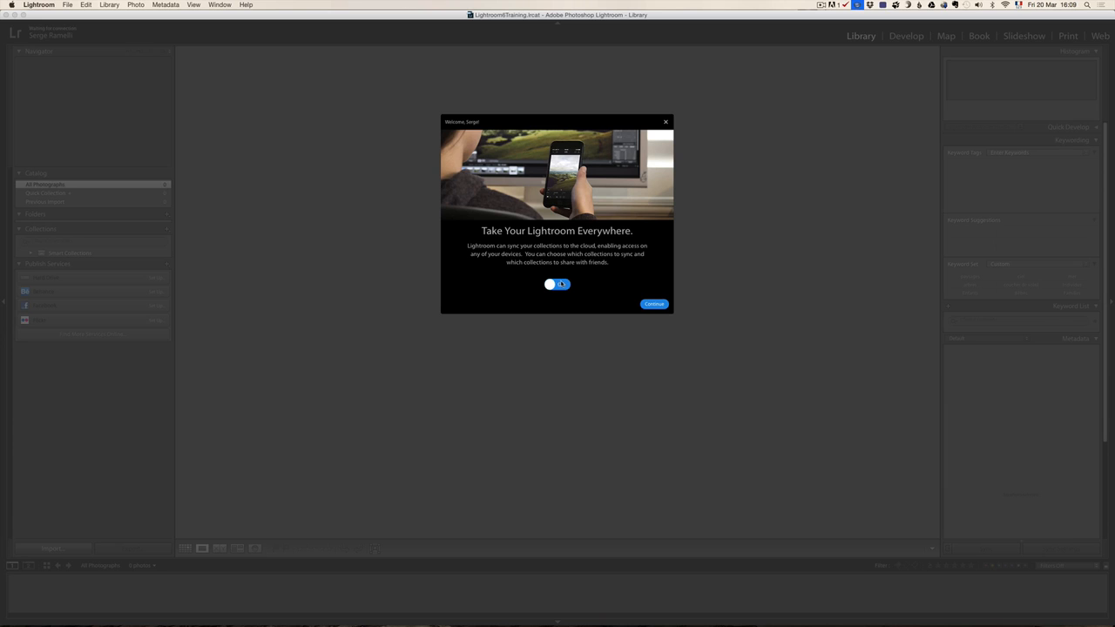
# Switch off mobile syncing in the welcome dialog, continue, and check the sync status in the activity list
pyautogui.click(559, 287)
pyautogui.click(652, 304)
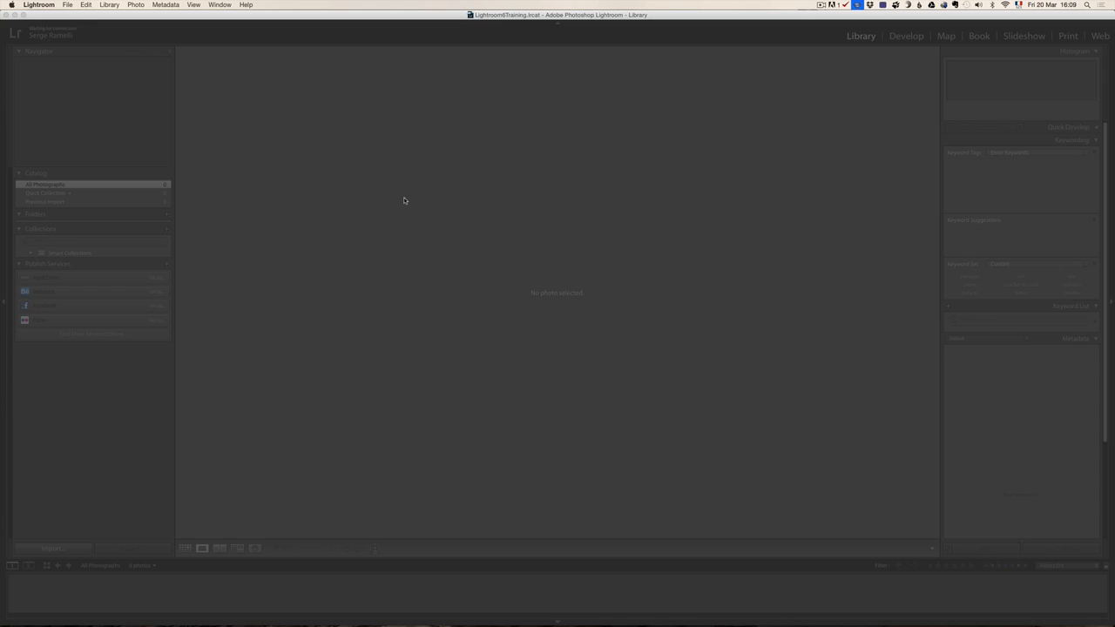
pyautogui.click(33, 35)
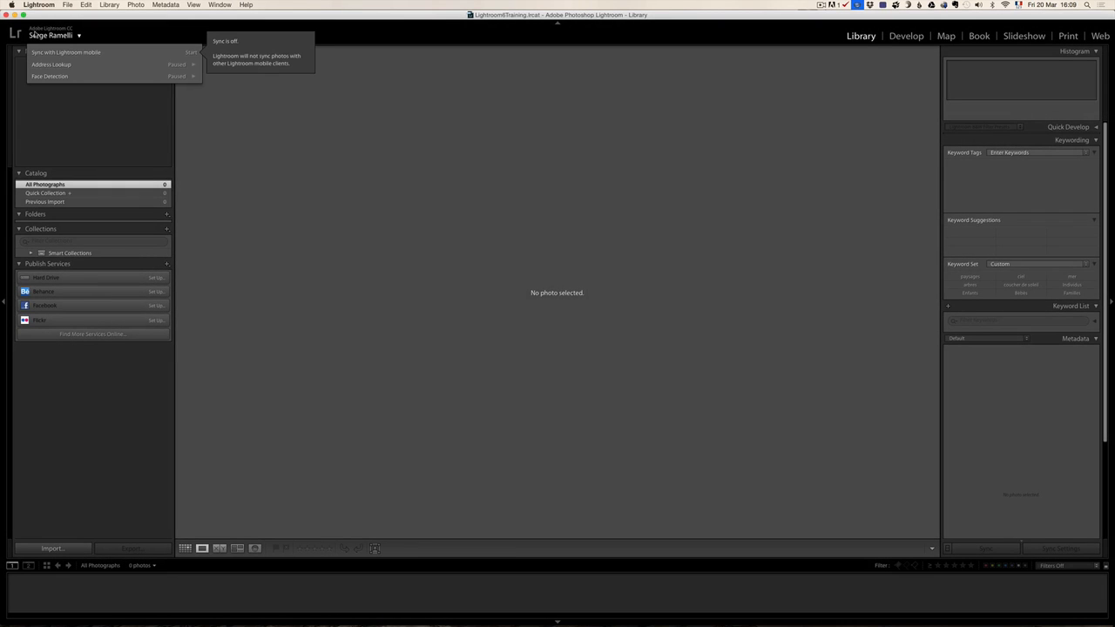
pyautogui.click(152, 141)
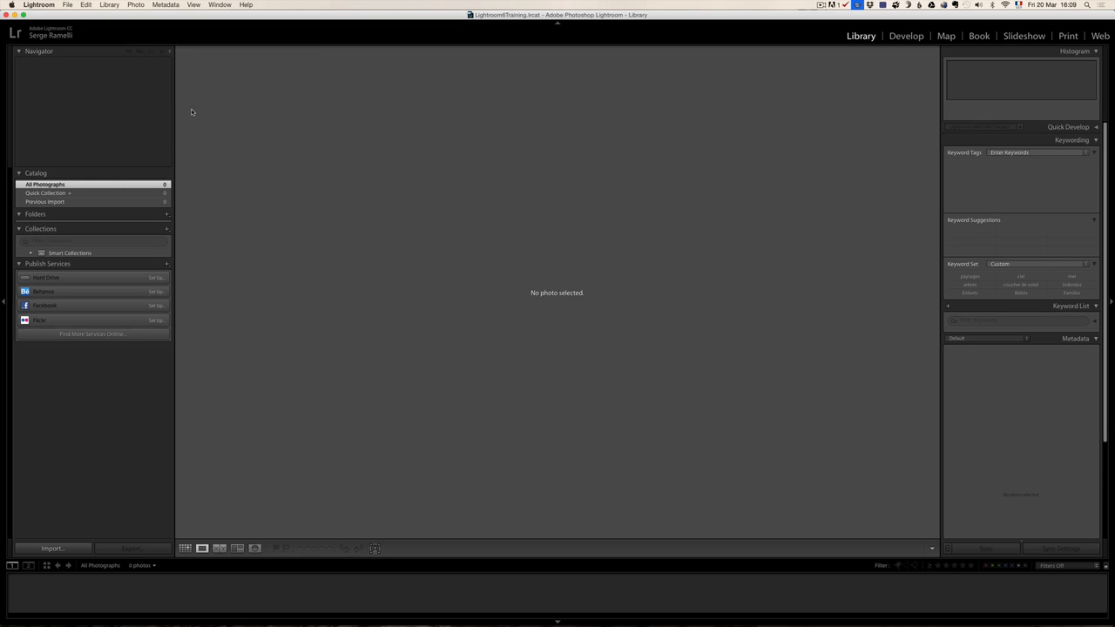
# Start importing photos and video with SDcard as the source
pyautogui.click(69, 7)
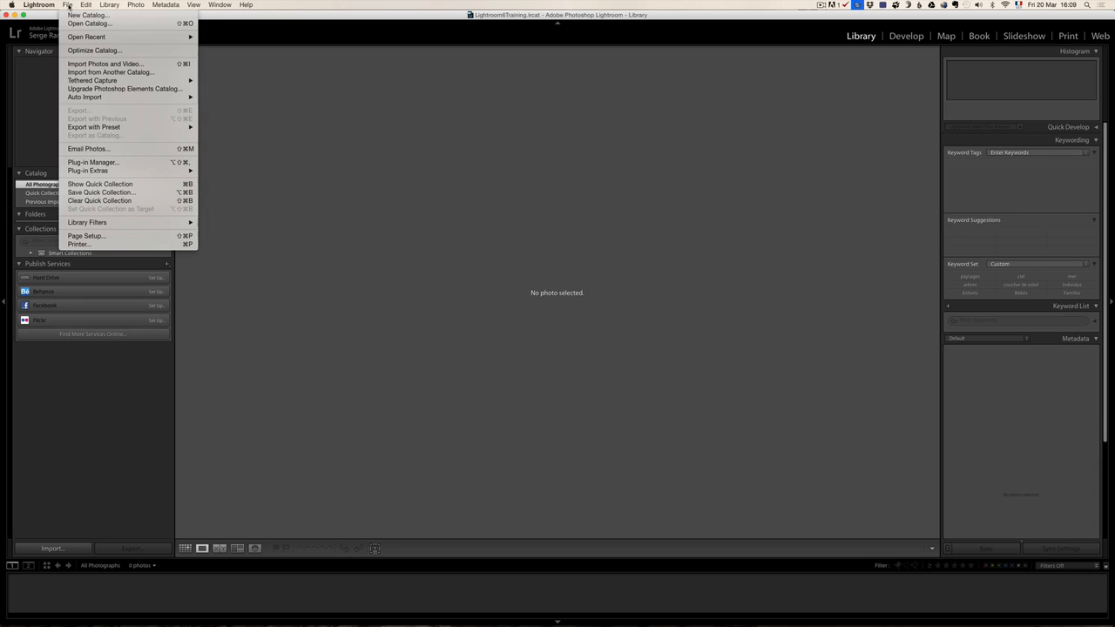
pyautogui.click(77, 63)
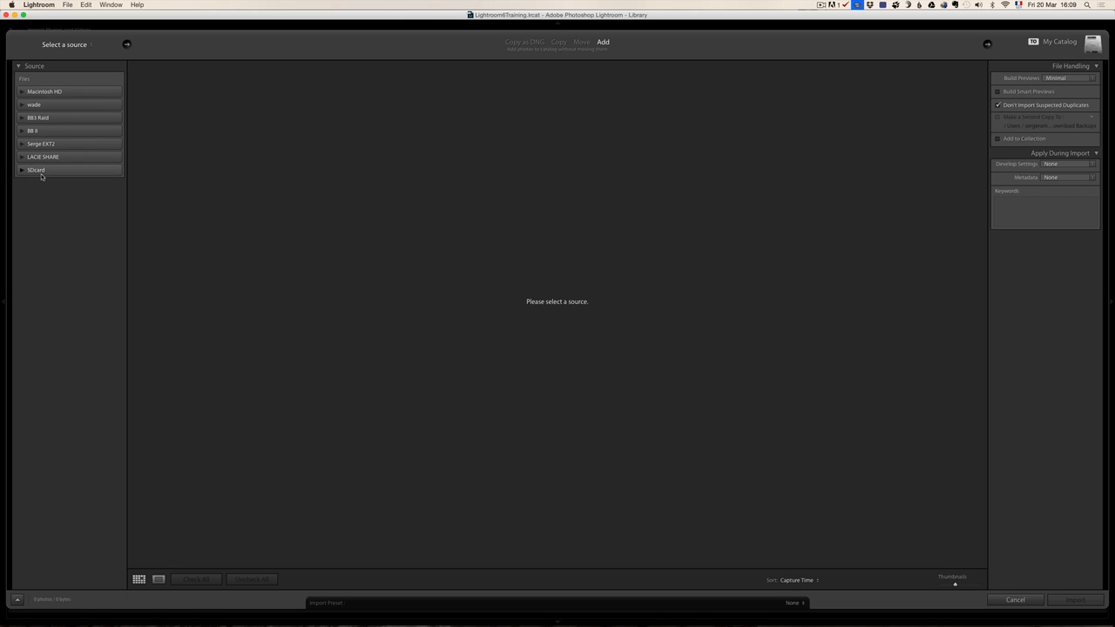
pyautogui.click(37, 172)
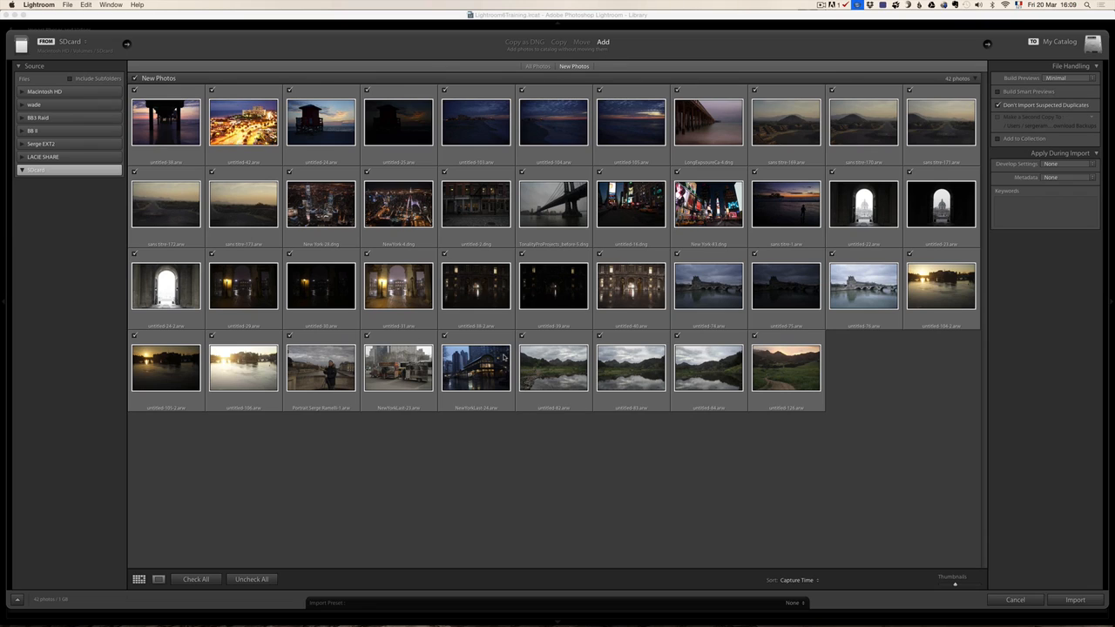
# Compare the Copy as DNG, Copy, Move and Add import methods for the card's photos
pyautogui.click(533, 41)
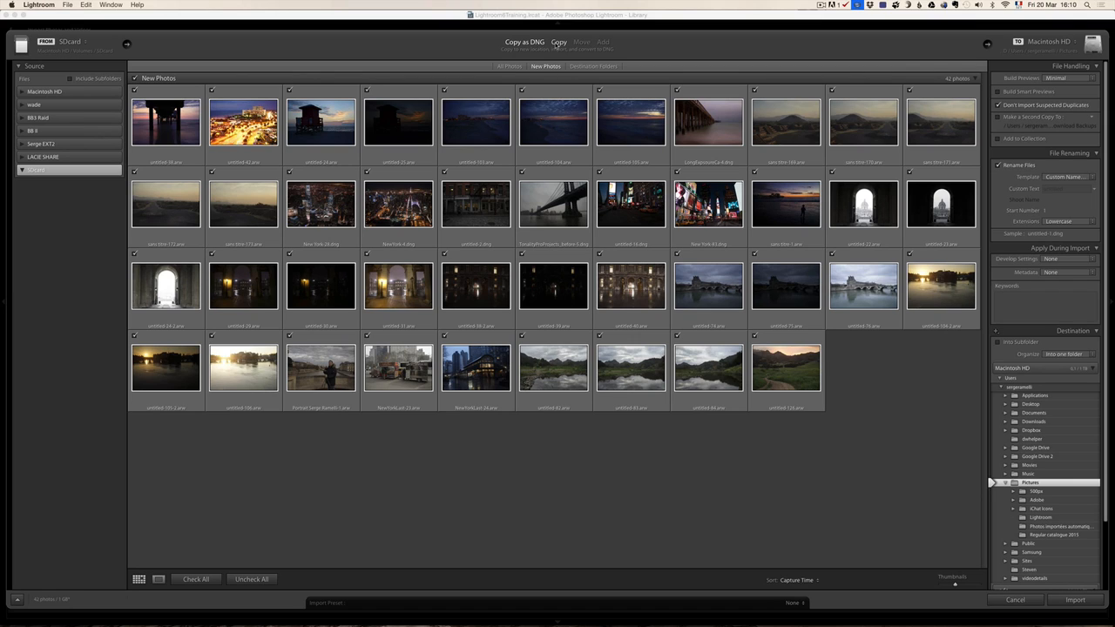
pyautogui.click(559, 42)
pyautogui.moveTo(495, 162)
pyautogui.click(526, 42)
pyautogui.click(558, 43)
pyautogui.click(581, 42)
pyautogui.click(519, 42)
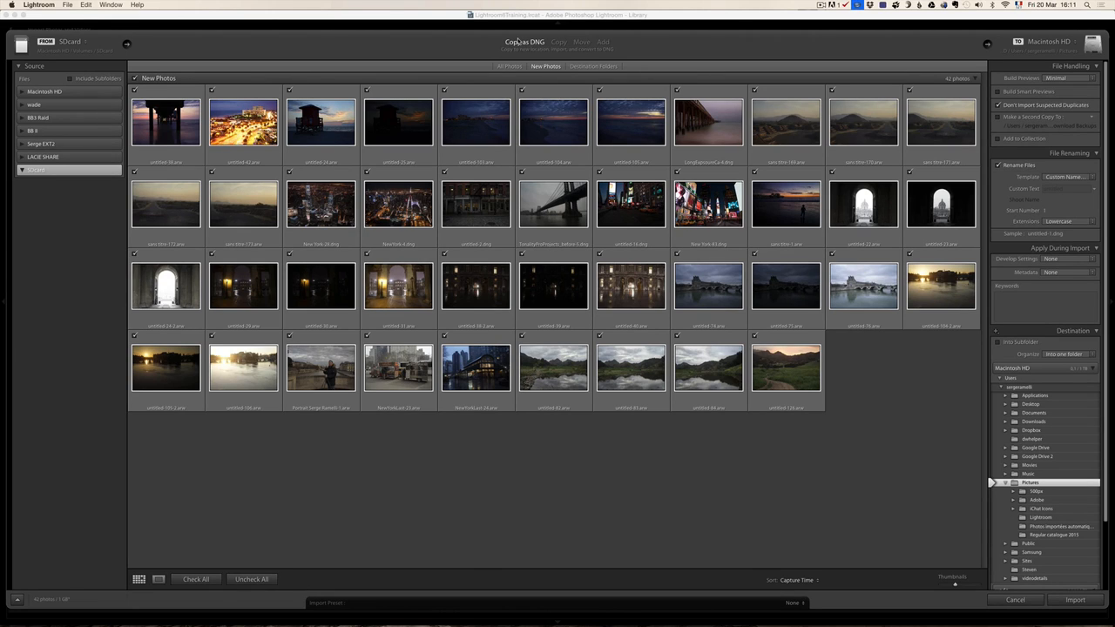
pyautogui.click(603, 43)
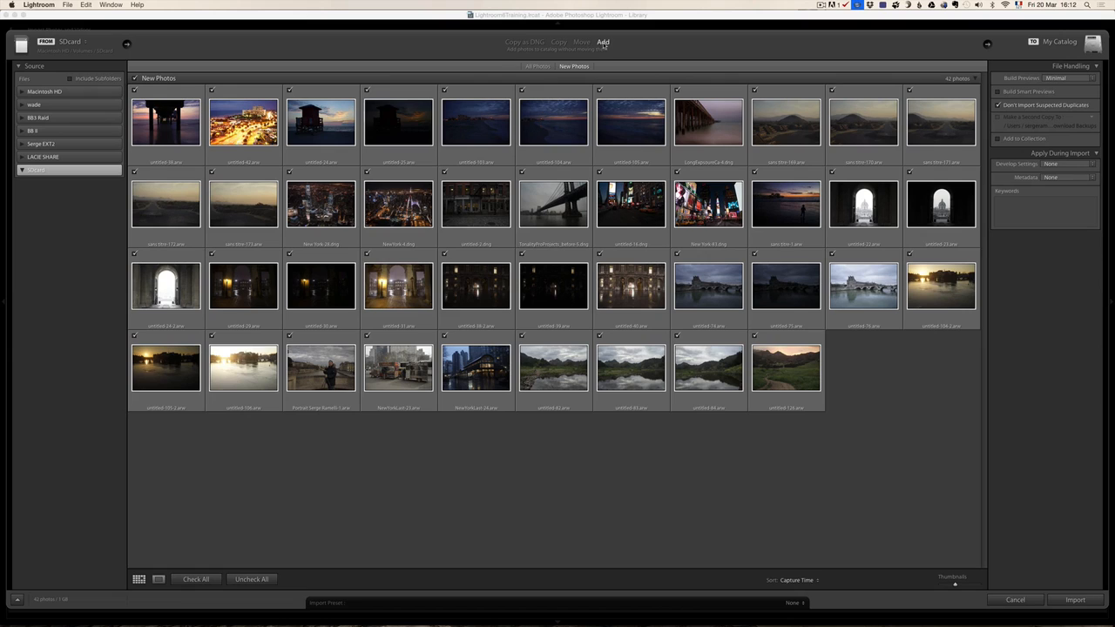
# Set the import method to Copy as DNG and the destination to the English Training folder on BB3 Raid
pyautogui.click(536, 42)
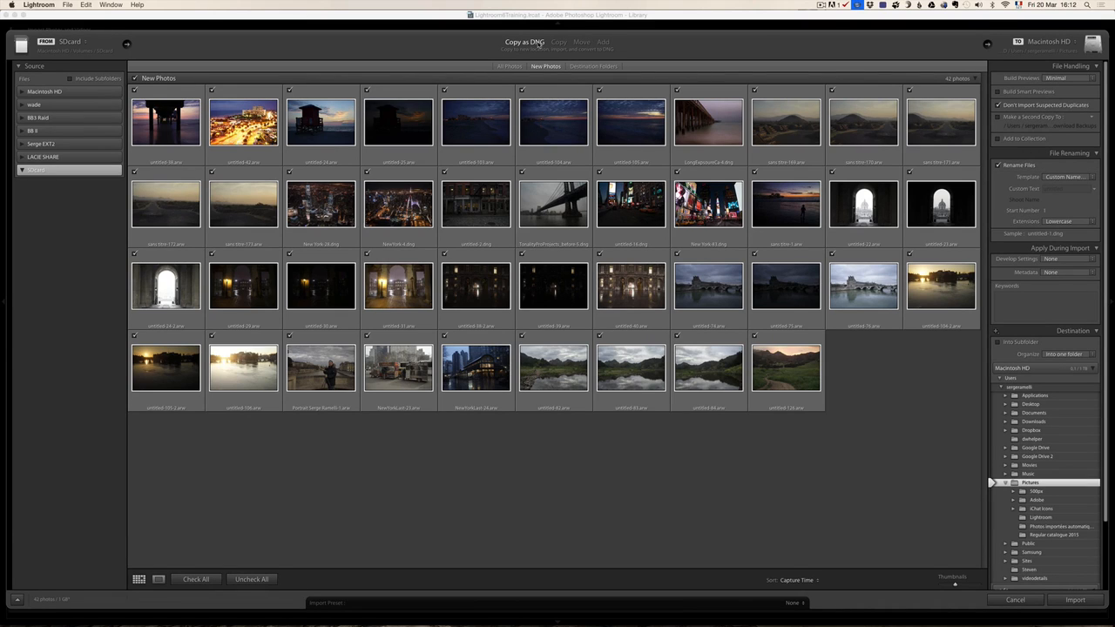
pyautogui.click(1093, 372)
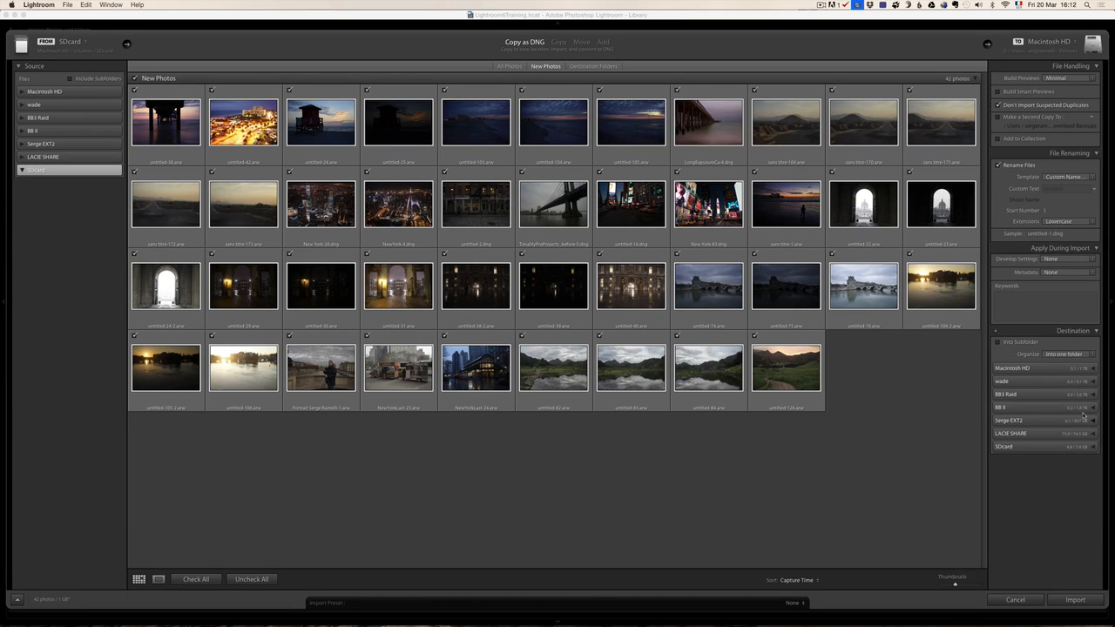
pyautogui.click(1094, 395)
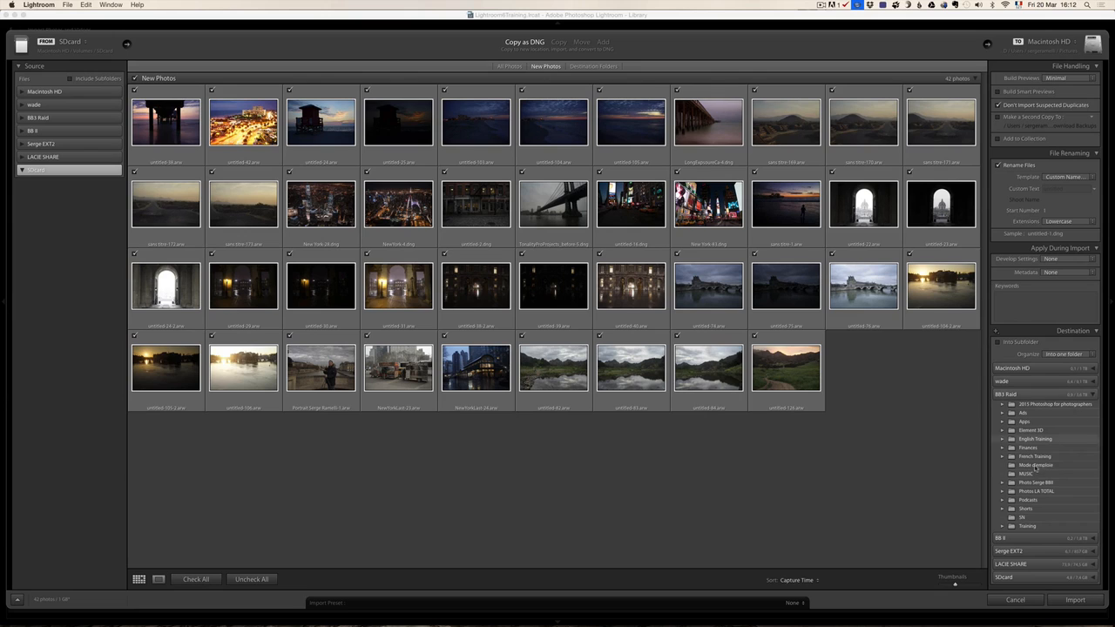
pyautogui.click(1037, 439)
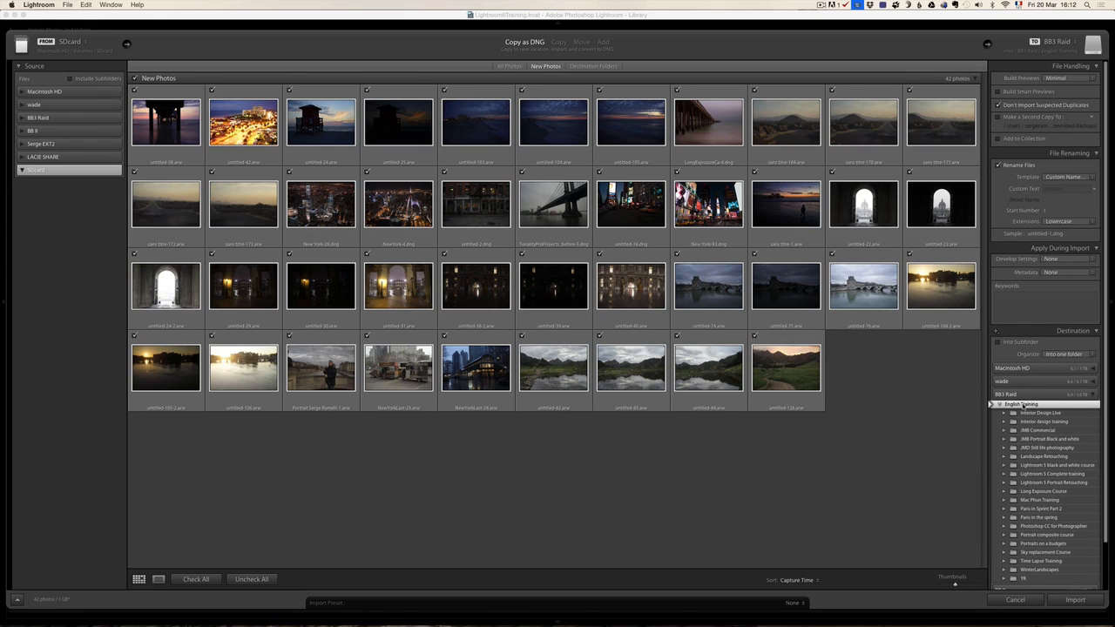
# Create a destination folder named "Lightroom 6 complete training" inside English Training
pyautogui.rightClick(1019, 405)
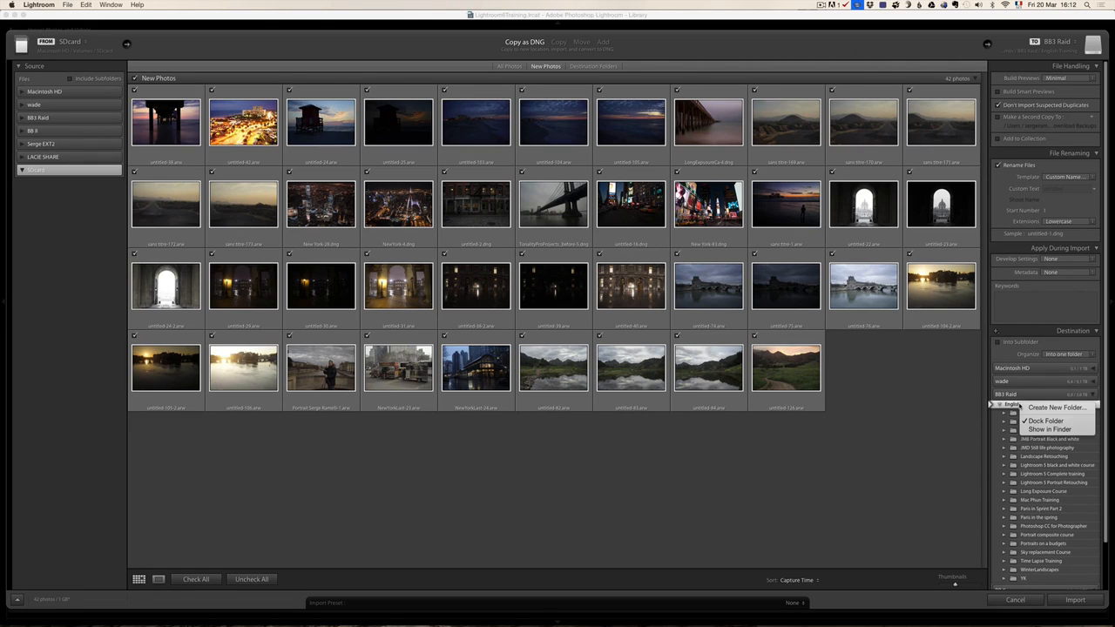
pyautogui.click(1042, 408)
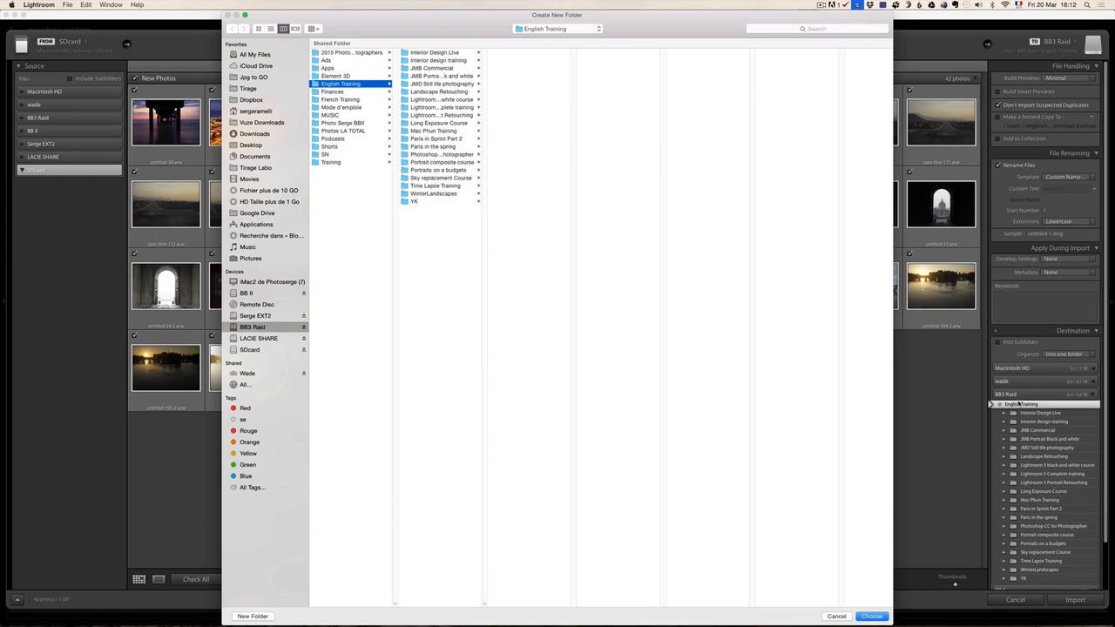
pyautogui.click(253, 615)
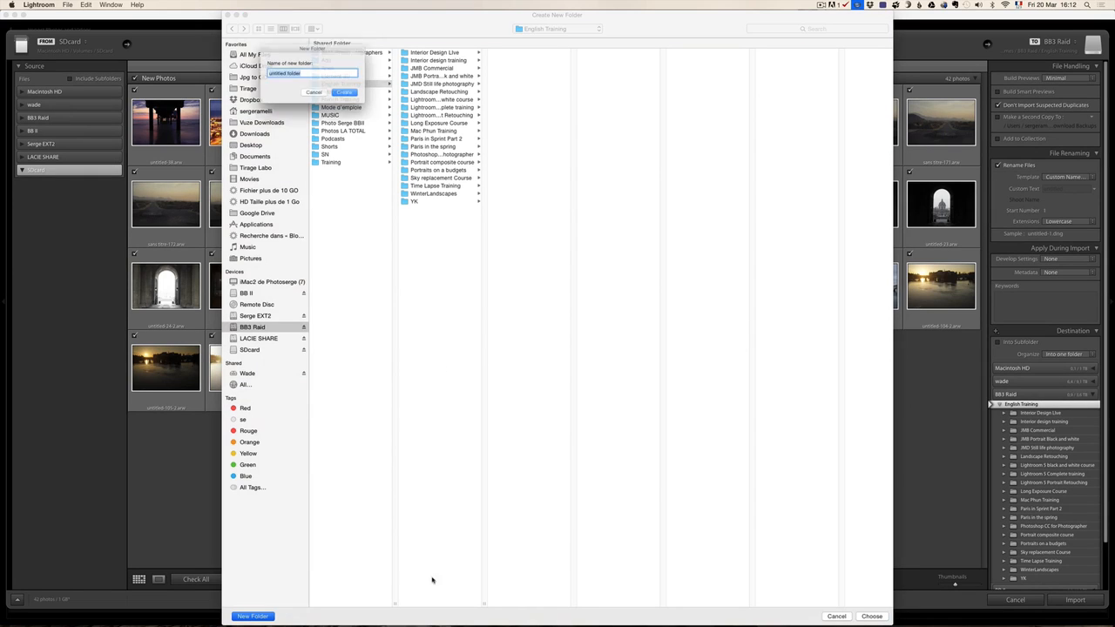
pyautogui.write('Lightroo')
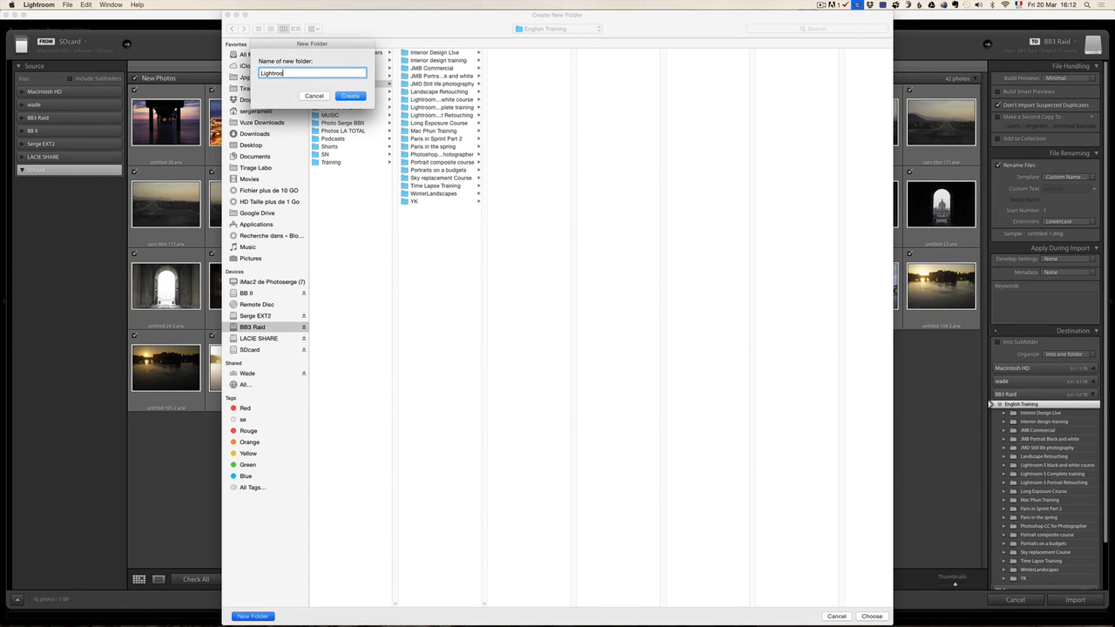
pyautogui.write('m 6 complete training')
pyautogui.press('Return')
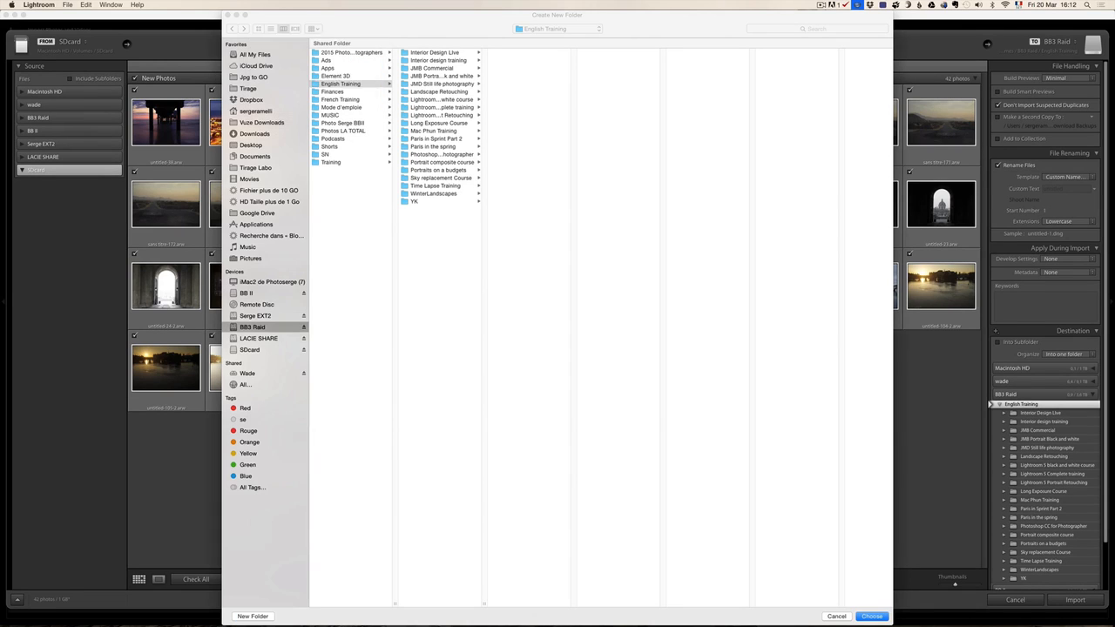
# Create a Photos subfolder inside the "Lightroom 6 complete training" folder and choose it as the import destination
pyautogui.click(255, 616)
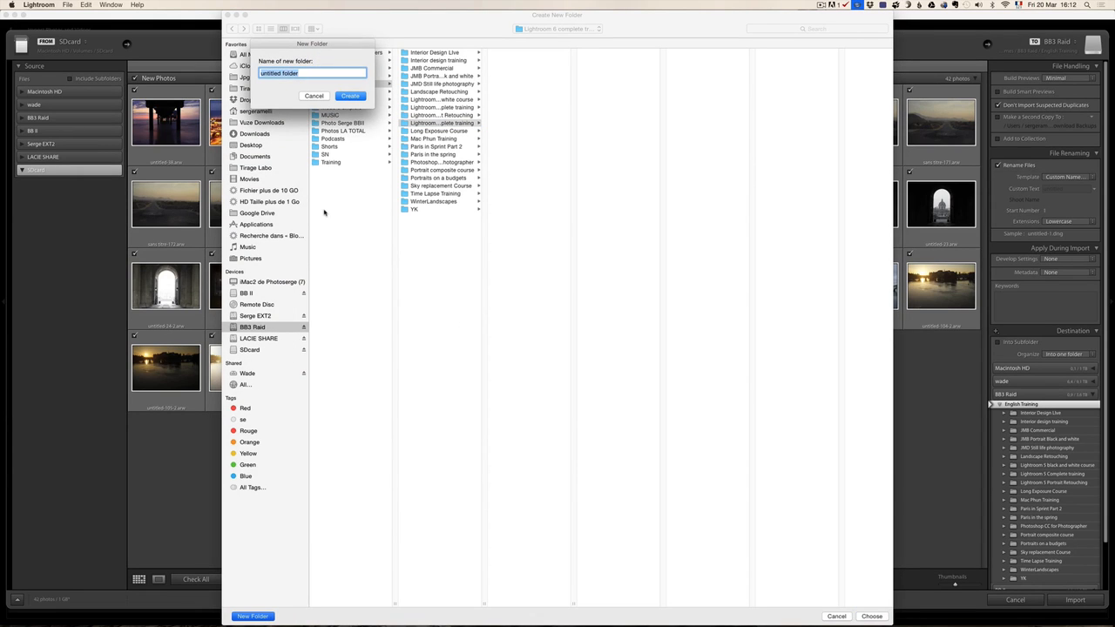
pyautogui.write('Photos')
pyautogui.press('Return')
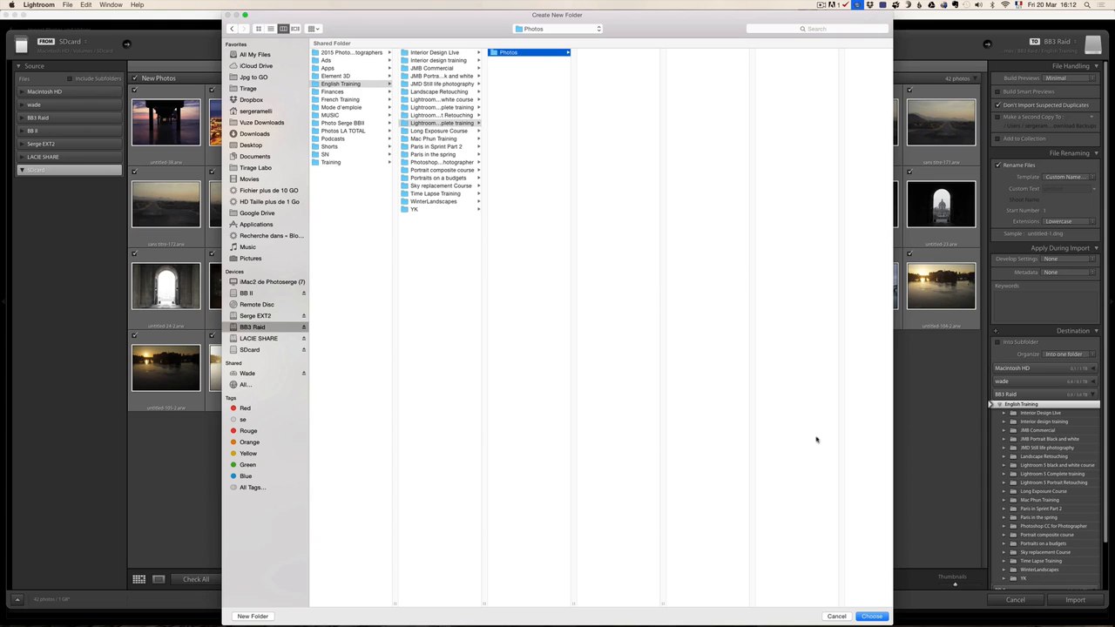
pyautogui.click(869, 616)
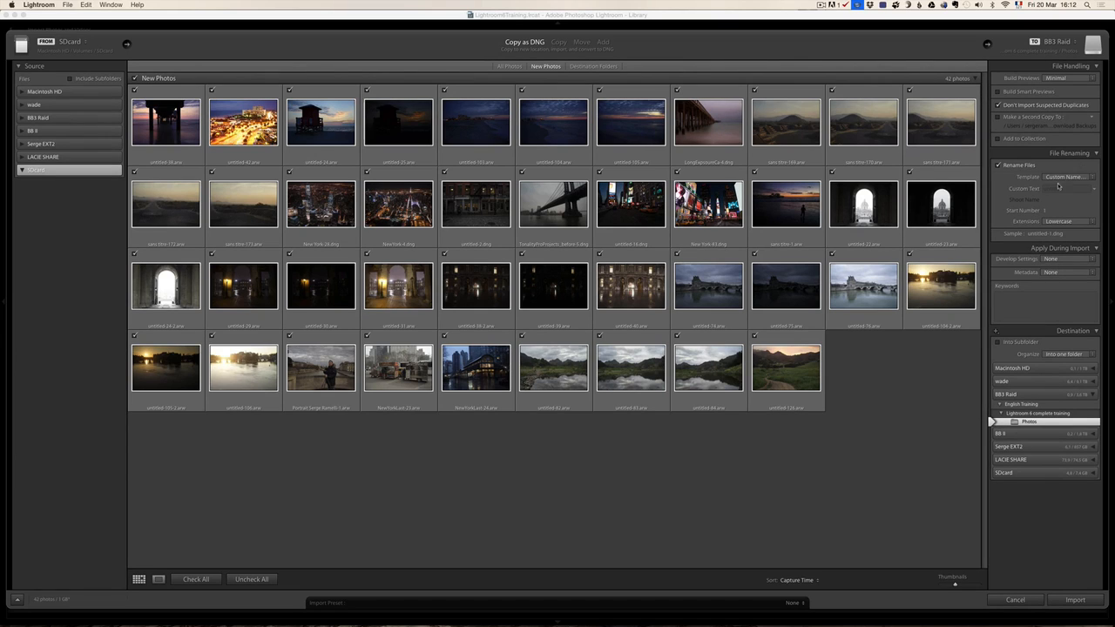
# Disable file renaming and enable building smart previews for the import
pyautogui.click(1001, 166)
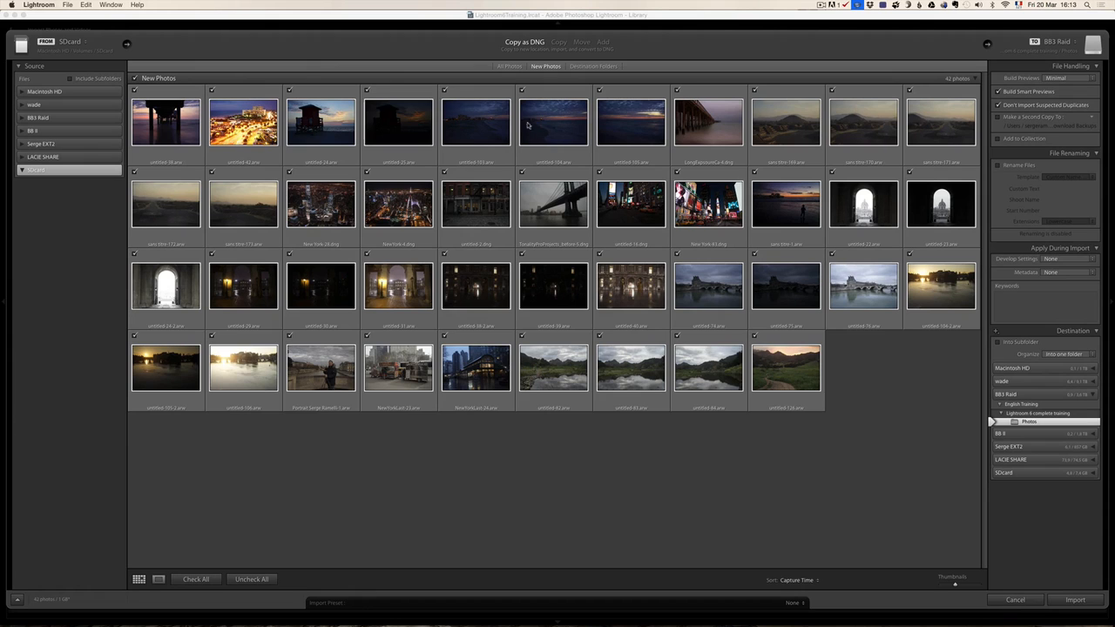
# Compare the All Photos and New Photos views of the card, ending on New Photos
pyautogui.click(509, 68)
pyautogui.click(543, 69)
pyautogui.click(515, 69)
pyautogui.click(540, 68)
pyautogui.click(509, 68)
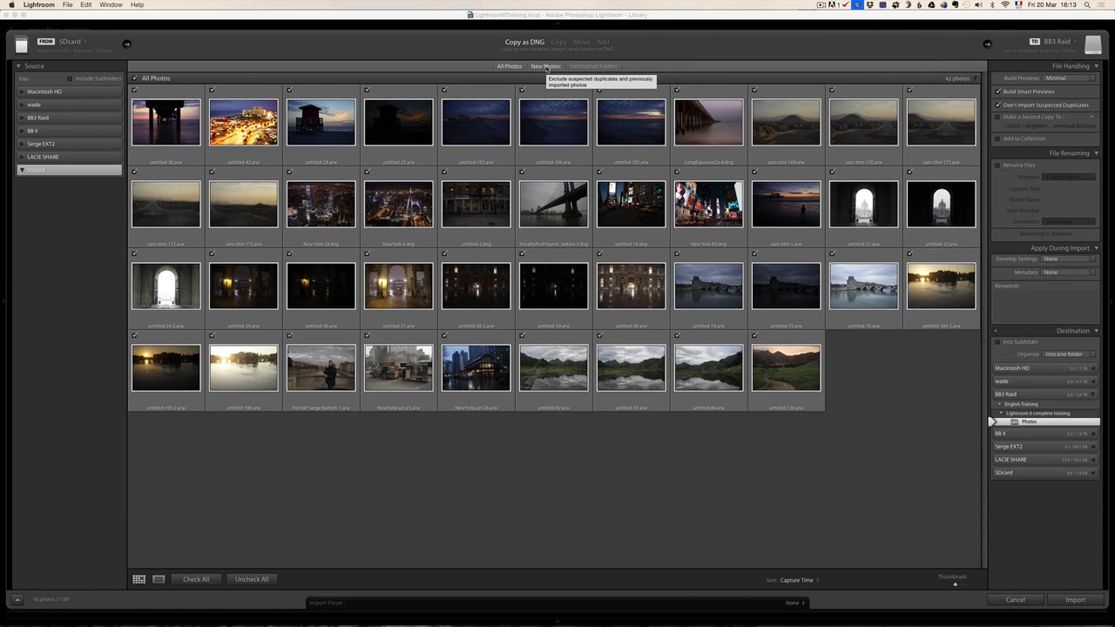
pyautogui.click(546, 68)
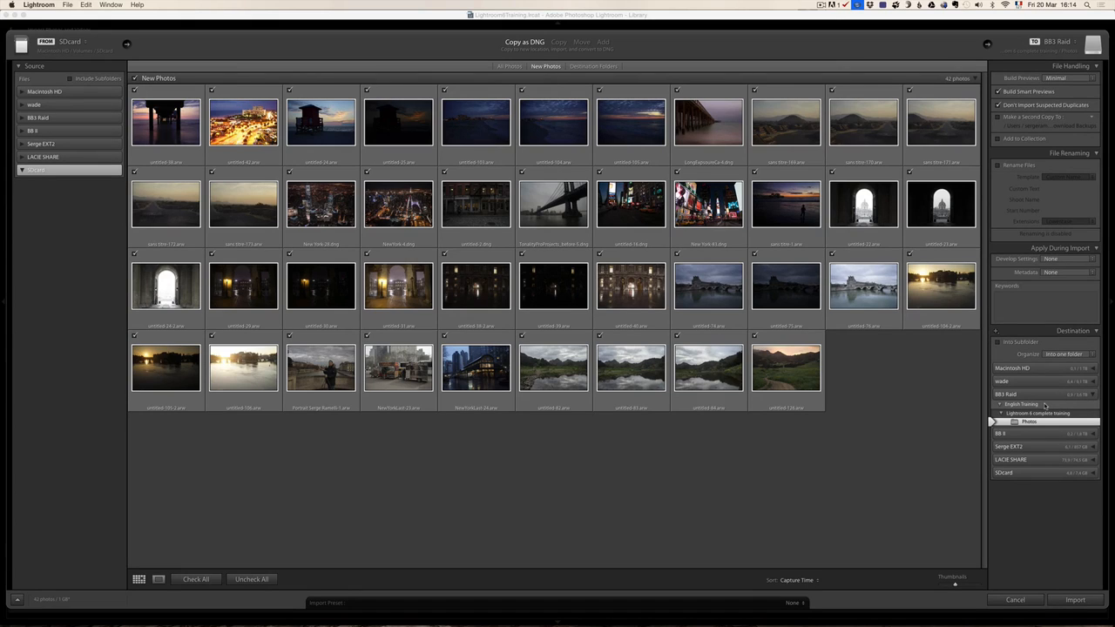
# Enable file renaming with the Custom Name - Sequence template and custom text "LR6Training", and add the import keyword "Lightroom 6 training"
pyautogui.click(1025, 165)
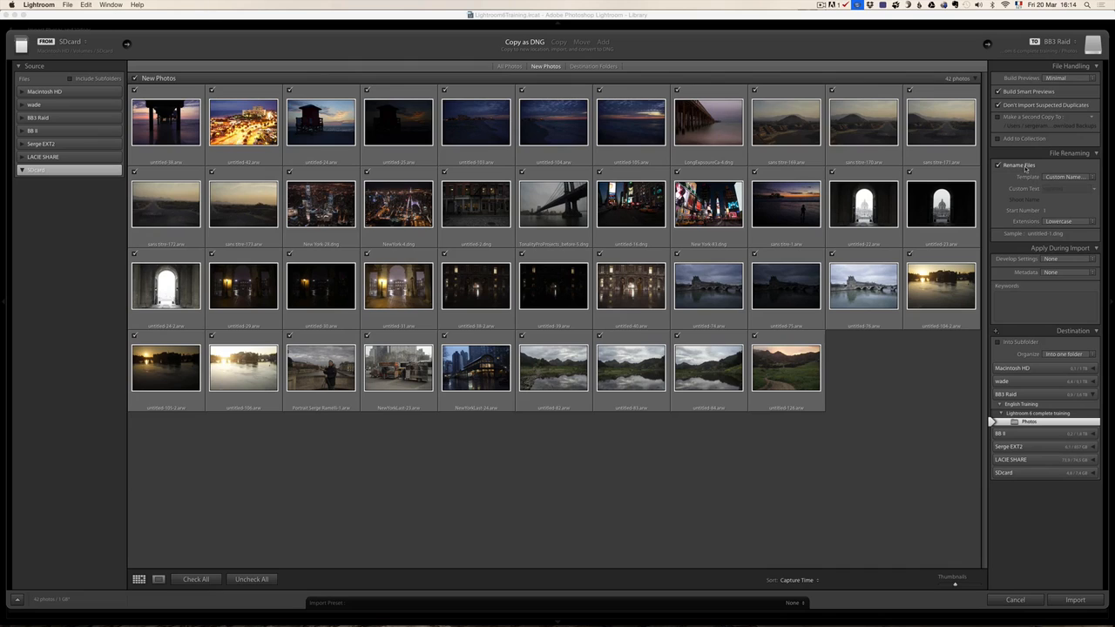
pyautogui.click(1058, 177)
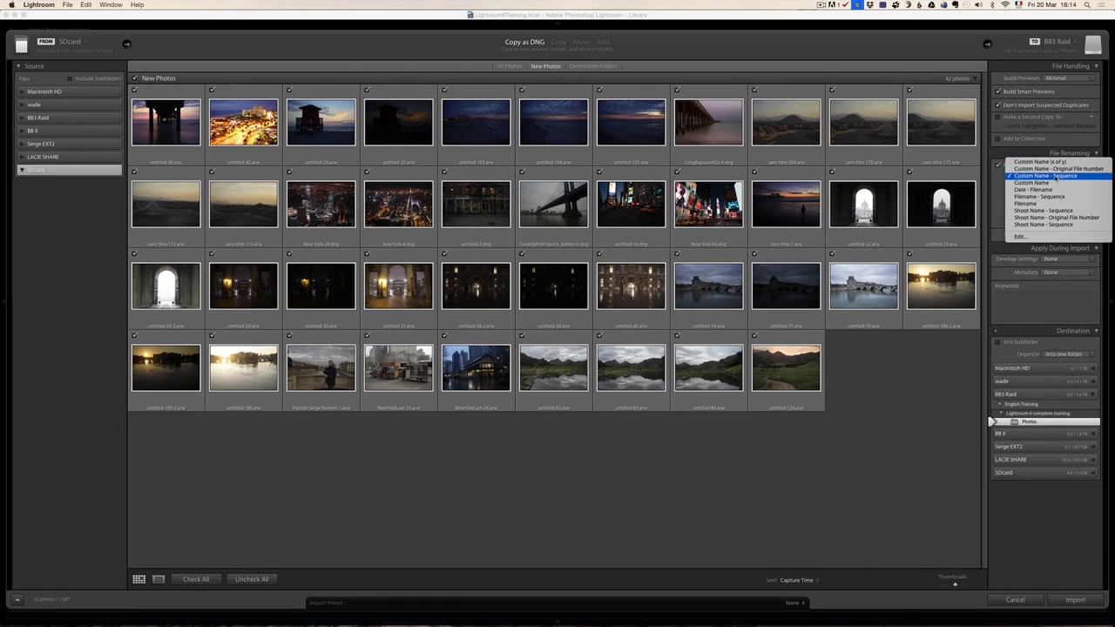
pyautogui.click(1078, 176)
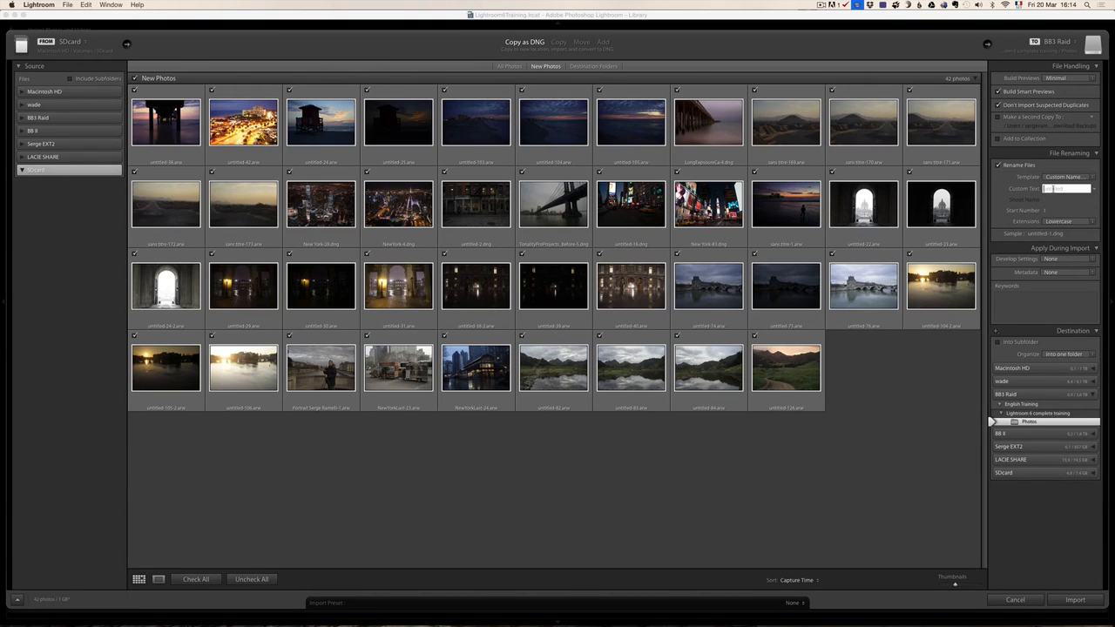
pyautogui.write('LR6Training')
pyautogui.click(1044, 302)
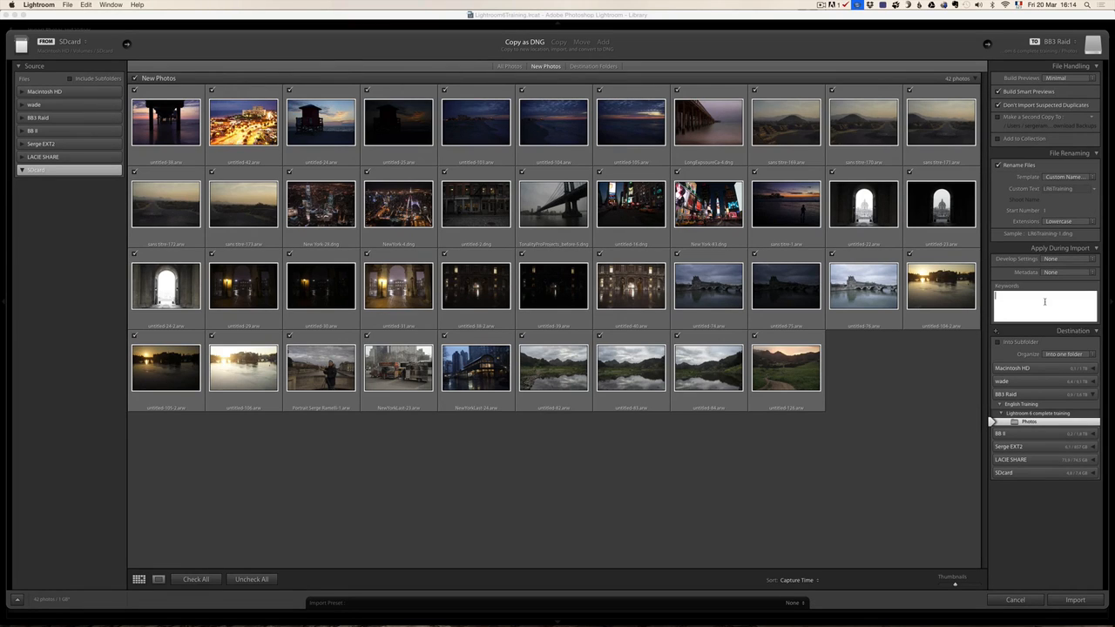
pyautogui.write('Lightroom 6 training')
# Preview the first several card photos one by one in the large single-image view, and return to the thumbnail grid
pyautogui.click(159, 579)
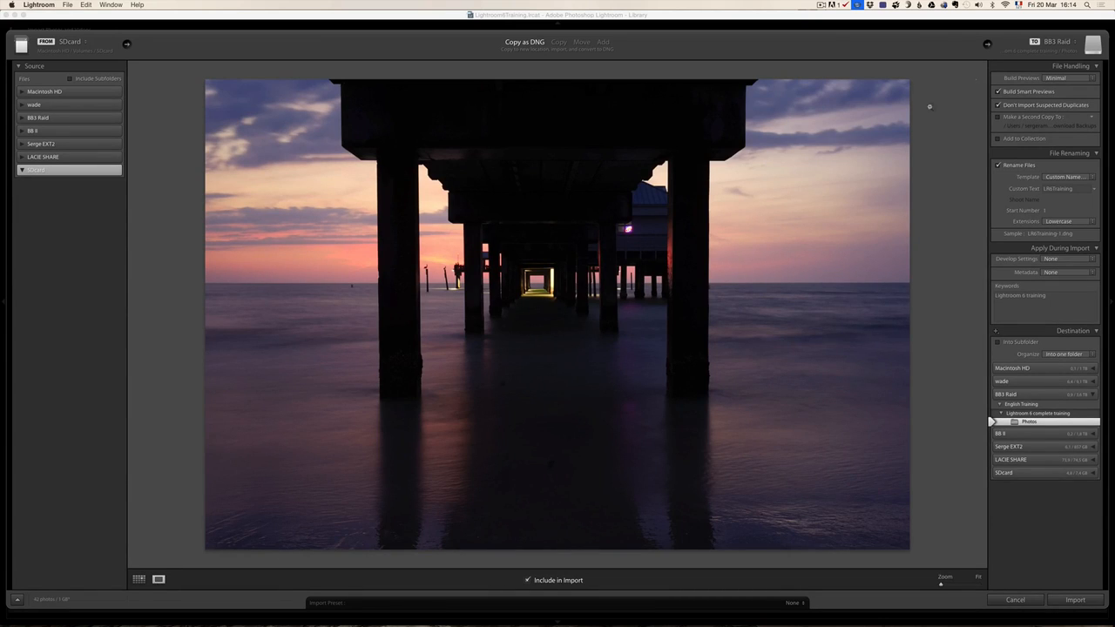
pyautogui.click(140, 579)
pyautogui.press('Right')
pyautogui.press('Right')
pyautogui.press('Right')
pyautogui.press('Right')
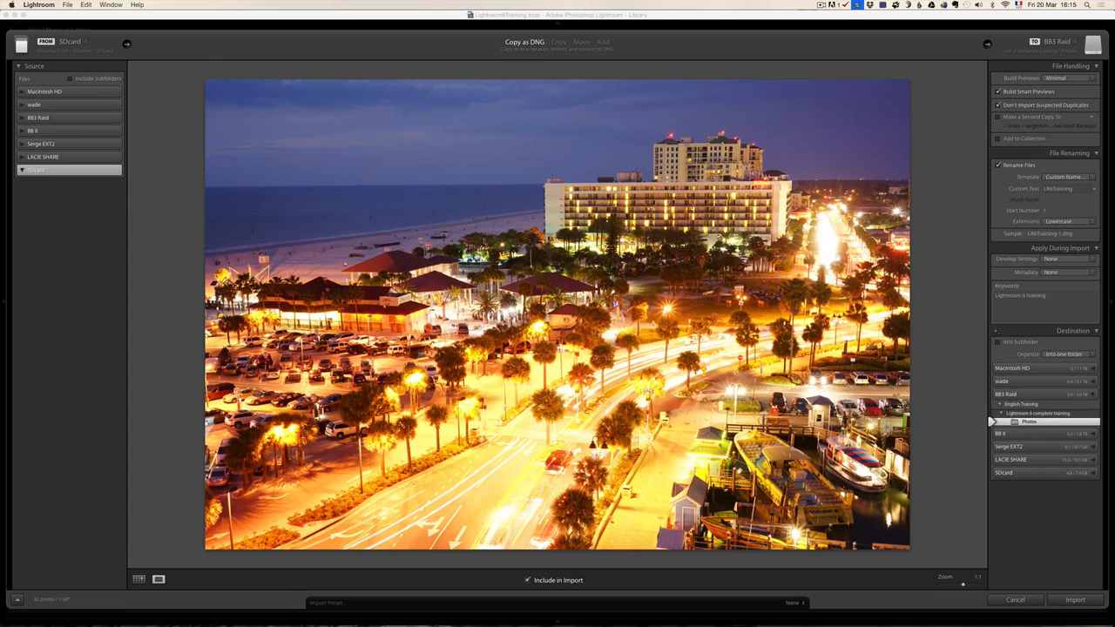
pyautogui.press('Right')
pyautogui.press('Right')
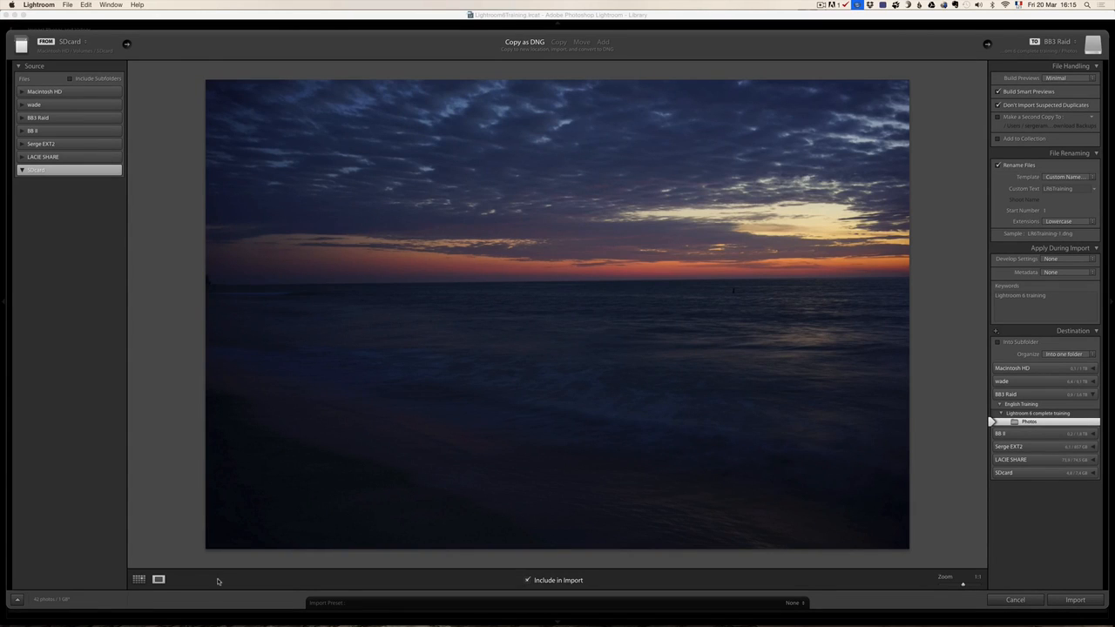
pyautogui.click(139, 579)
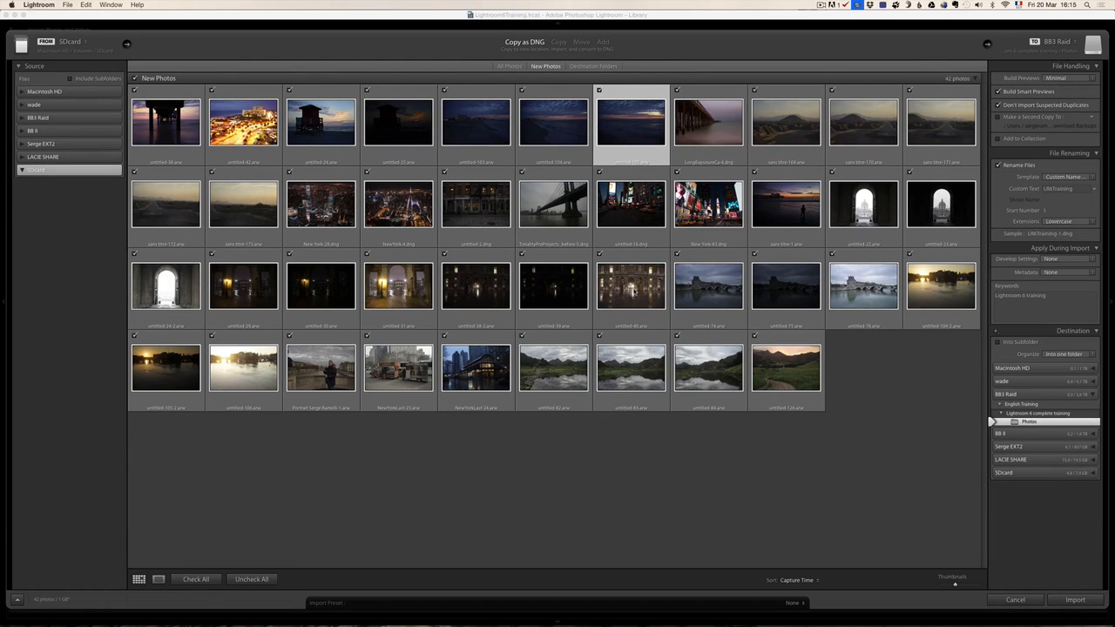
# Enlarge the grid thumbnails slightly and start importing the checked photos
pyautogui.moveTo(955, 587)
pyautogui.mouseDown()
pyautogui.moveTo(945, 589)
pyautogui.moveTo(958, 586)
pyautogui.mouseUp()
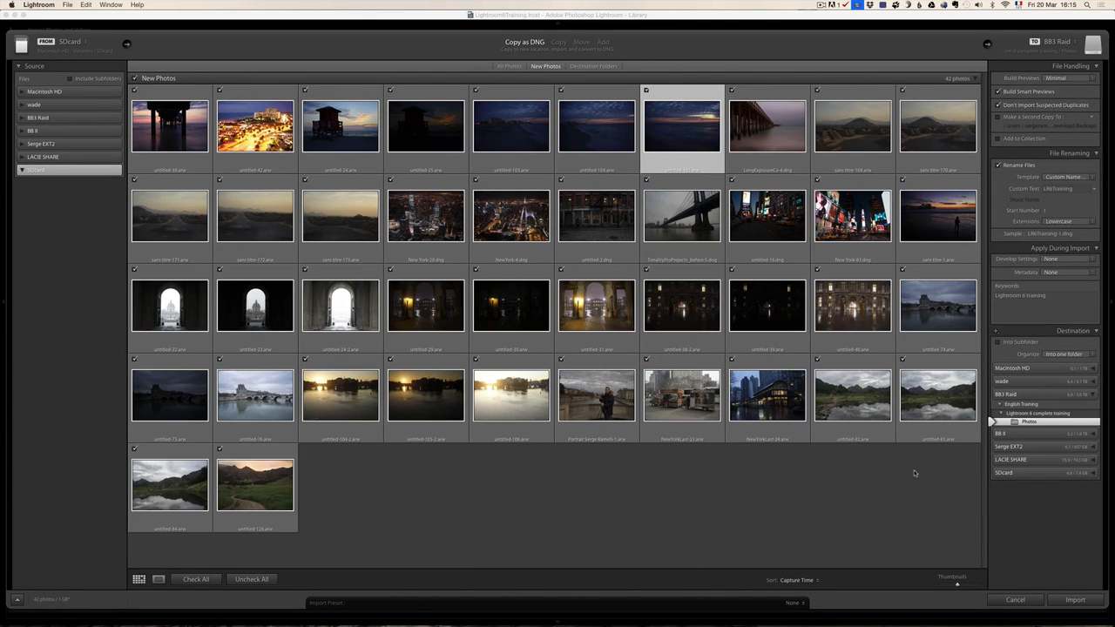
pyautogui.click(1073, 601)
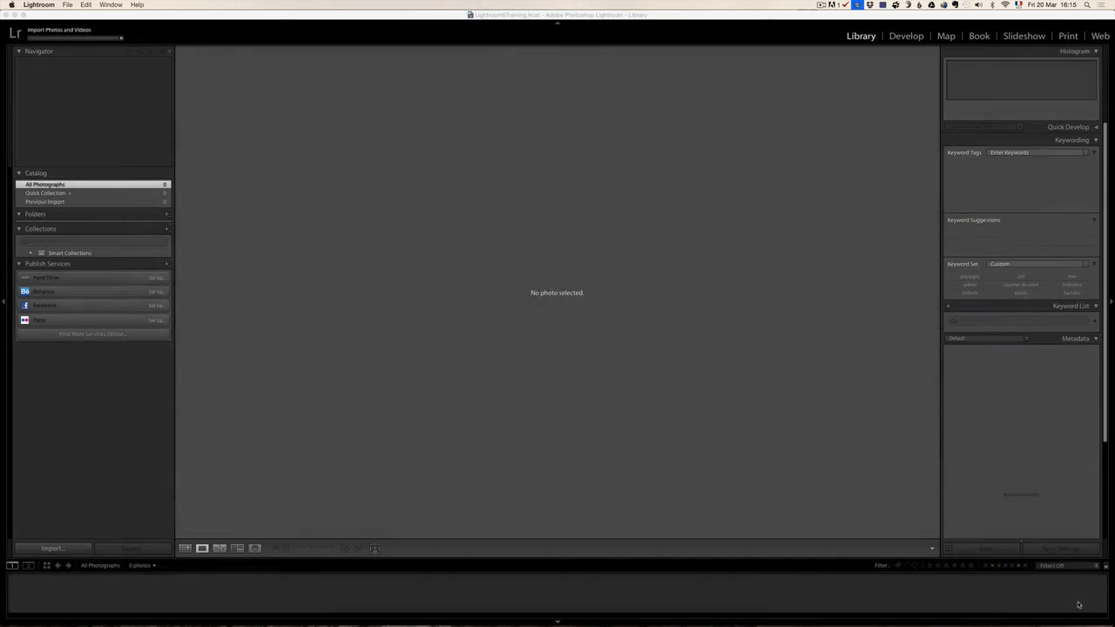